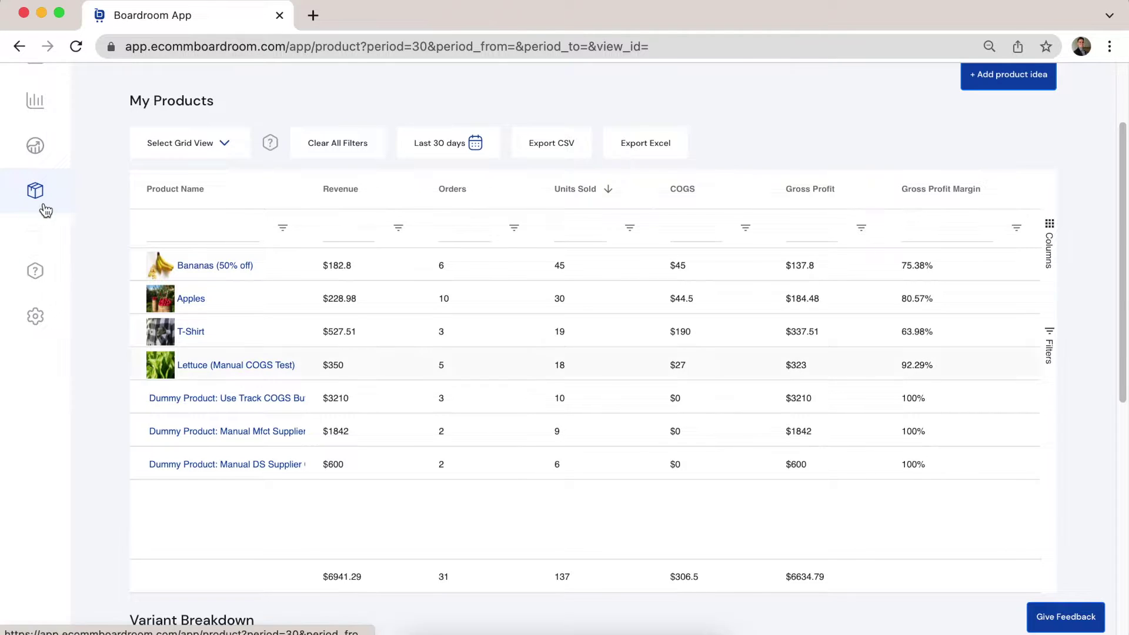
- Expand the Lettuce product in the Variant Breakdown grid to view its variants, with the grid's column settings collapsed
mouse_move(45, 213)
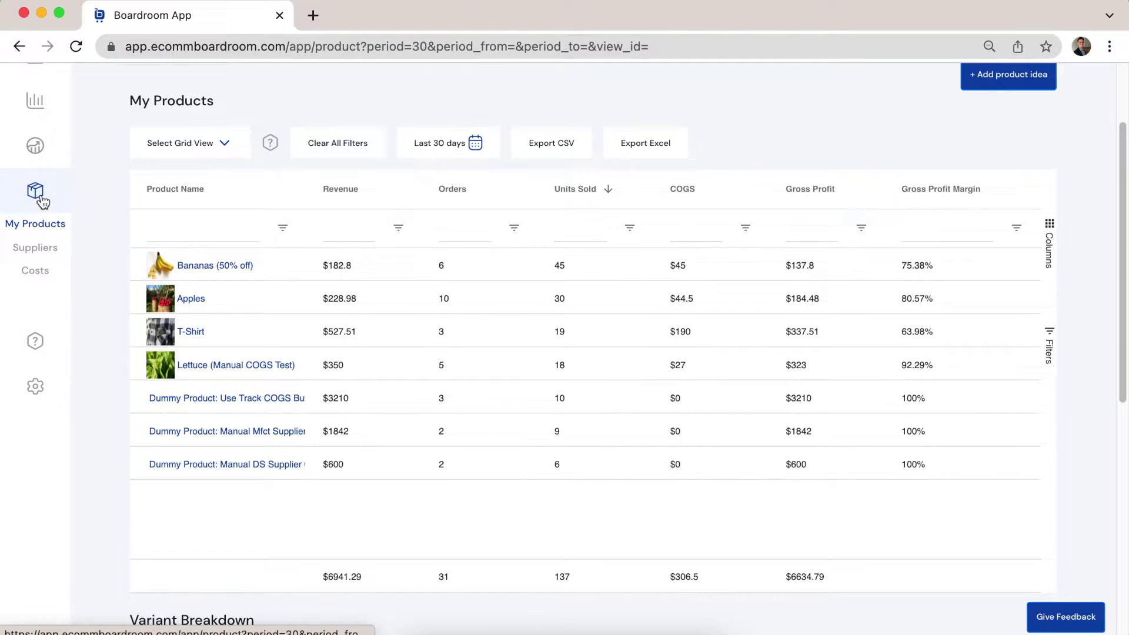
click(42, 200)
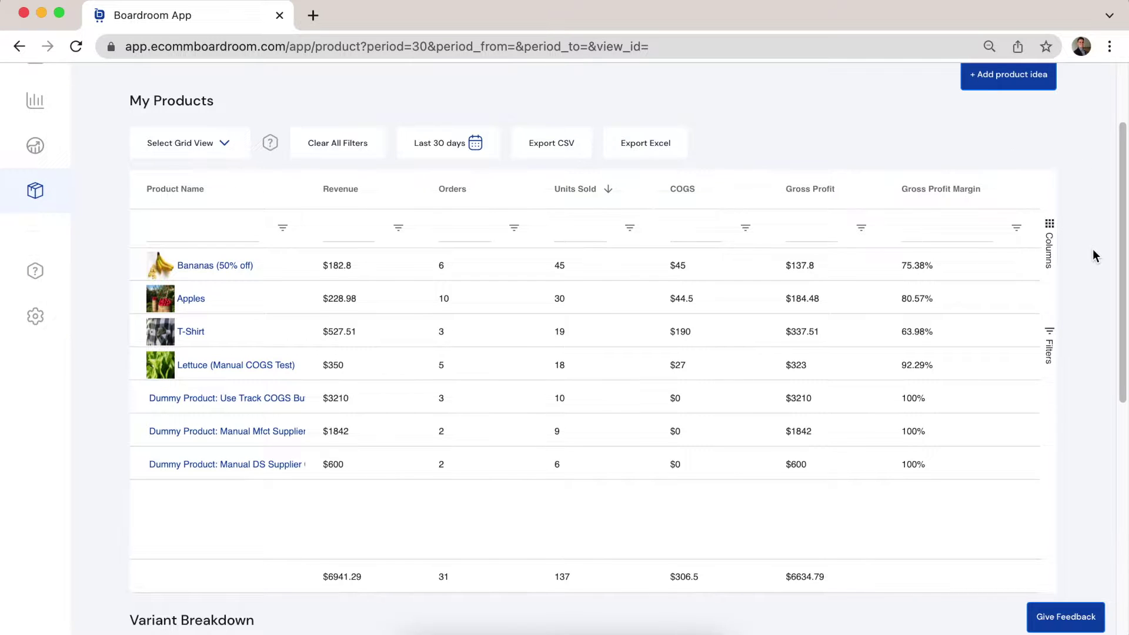
scroll(1093, 235, down, 8)
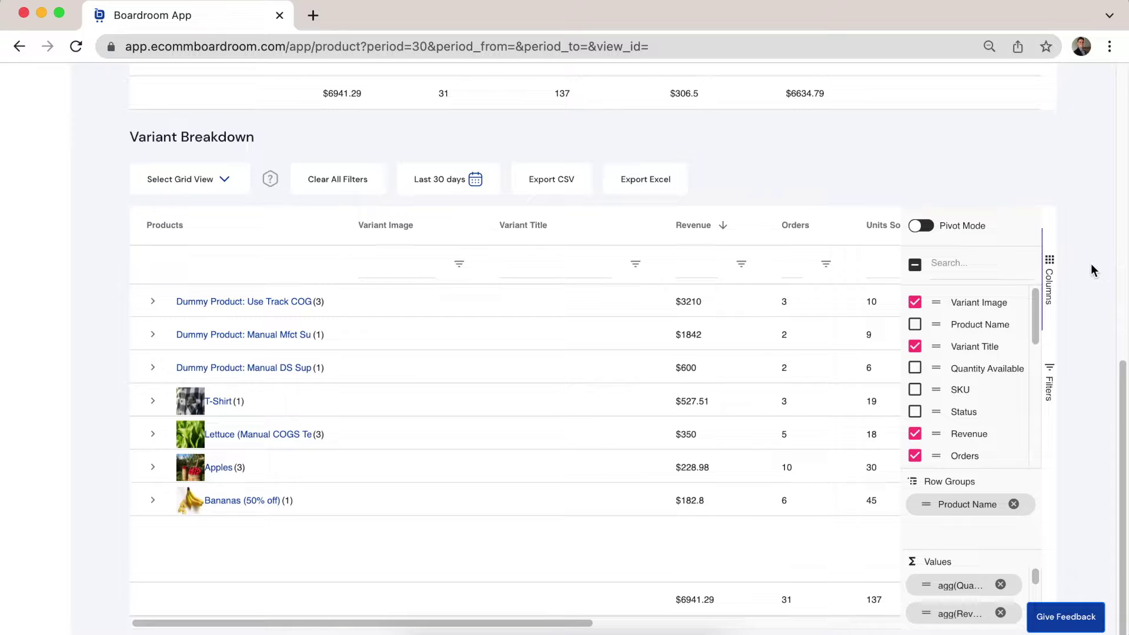
click(1053, 289)
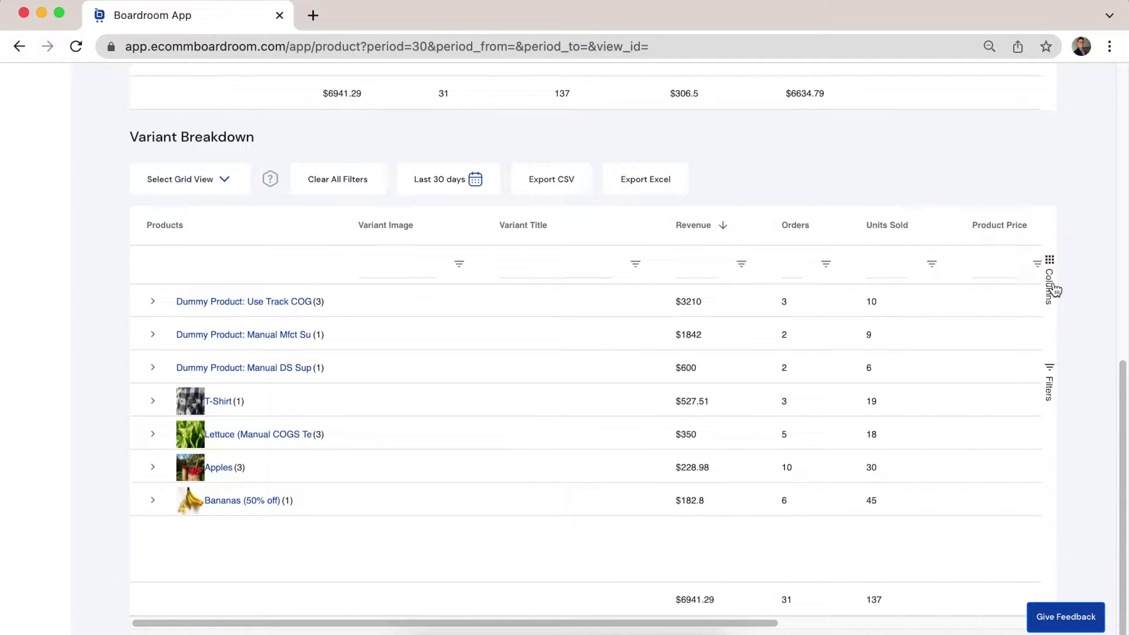
click(154, 435)
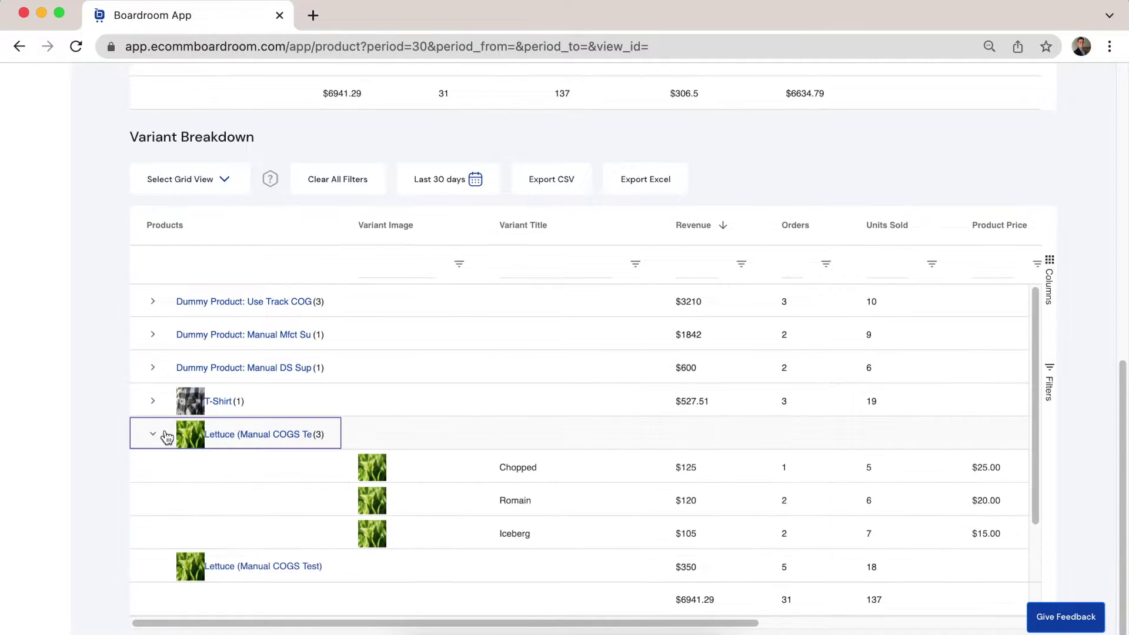
scroll(447, 418, down, 1)
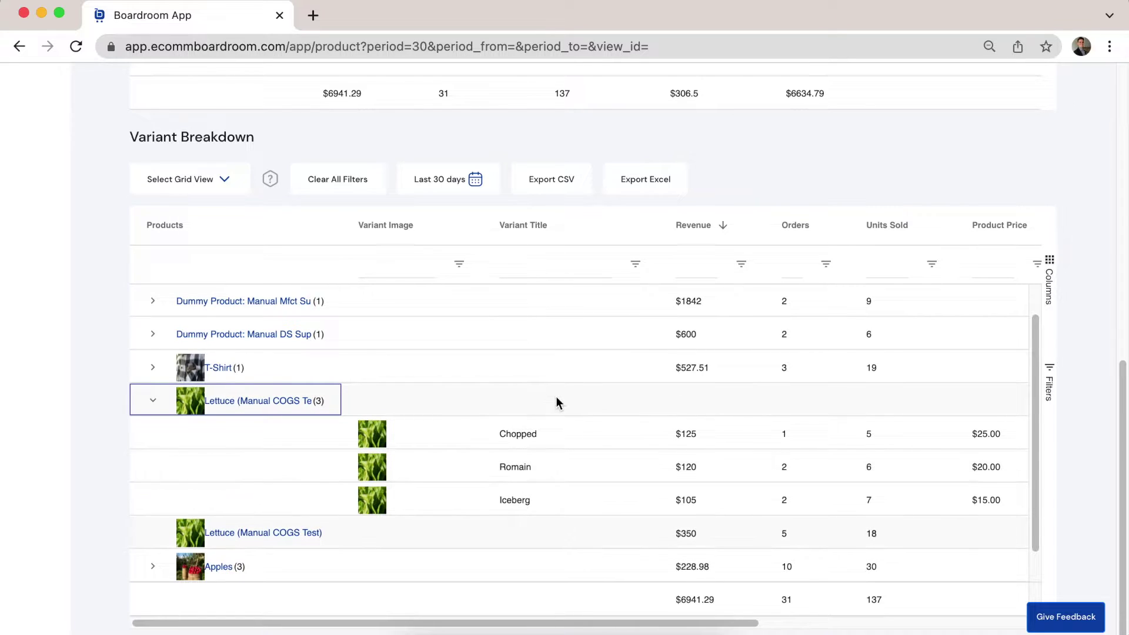
- Sort the My Products grid in descending order by Revenue, by Orders, and finally by Units Sold
scroll(1084, 352, up, 7)
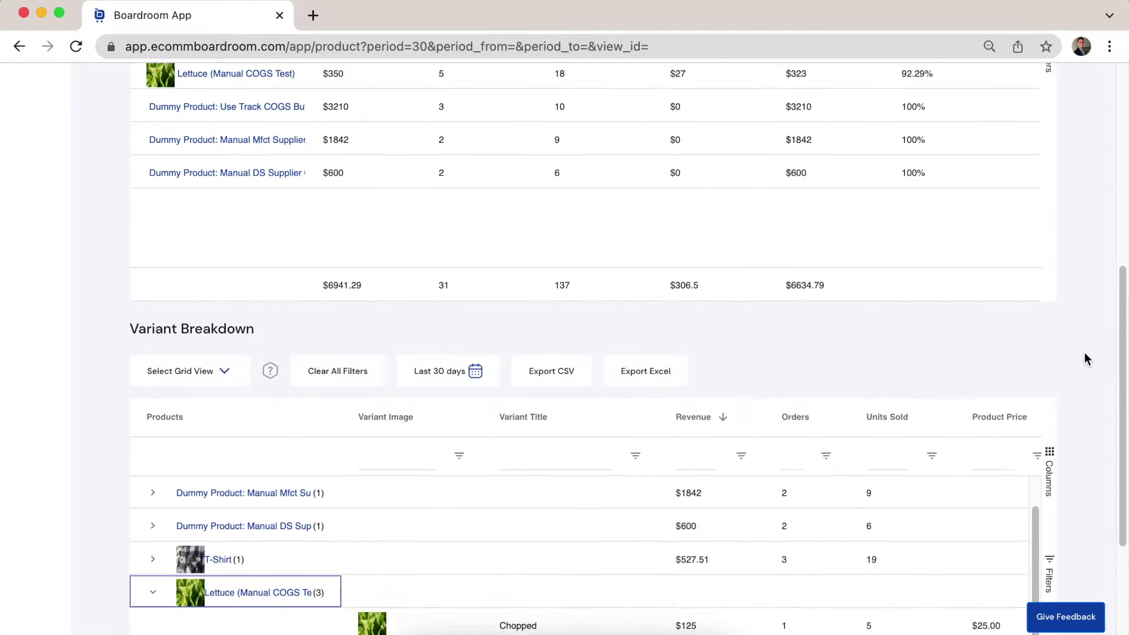
scroll(1085, 353, up, 2)
scroll(1096, 353, down, 1)
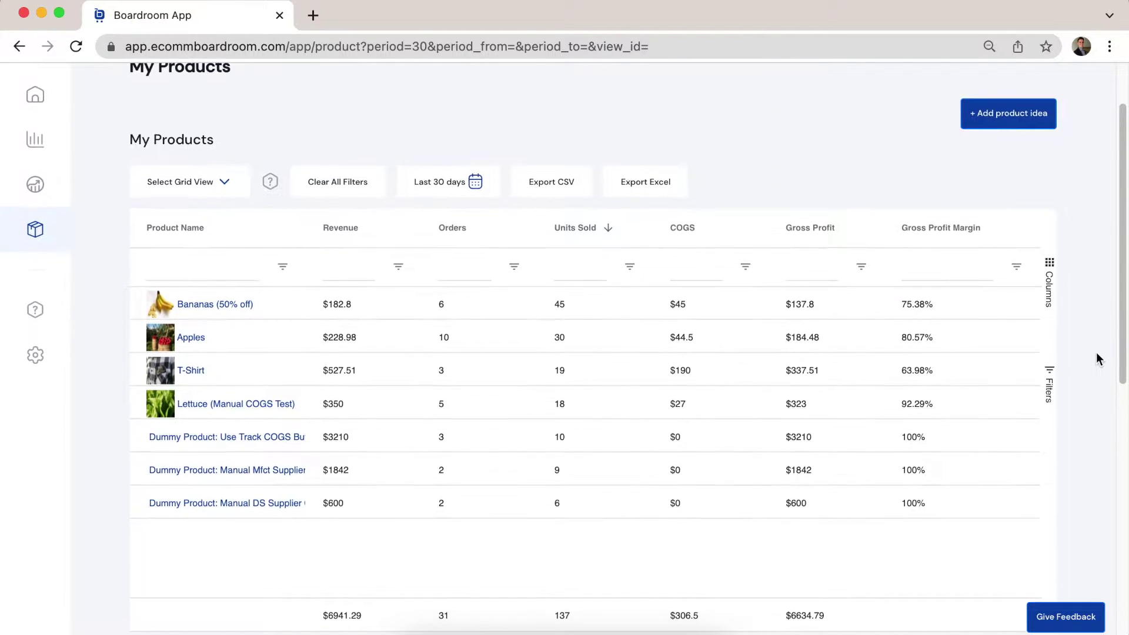
scroll(1096, 357, down, 1)
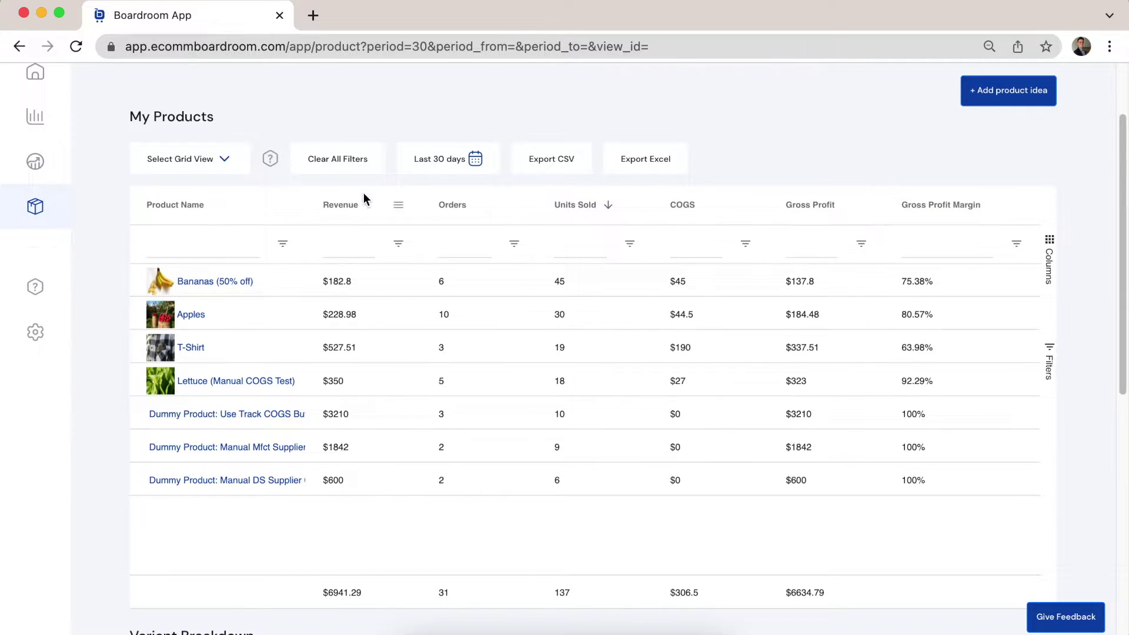
click(347, 206)
click(350, 208)
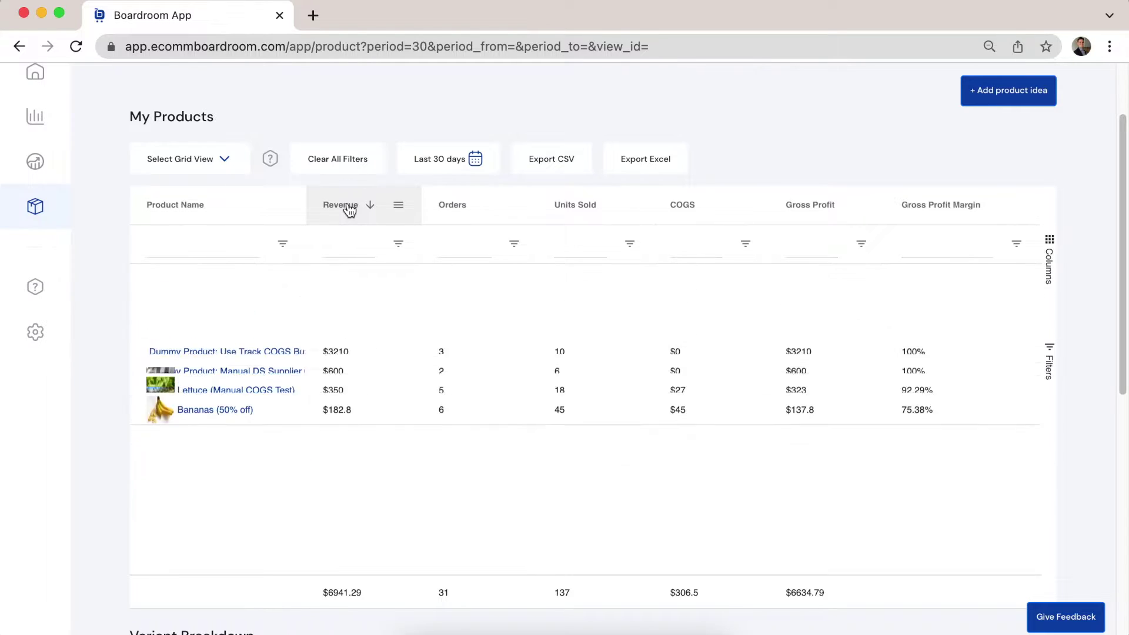
click(457, 210)
click(458, 211)
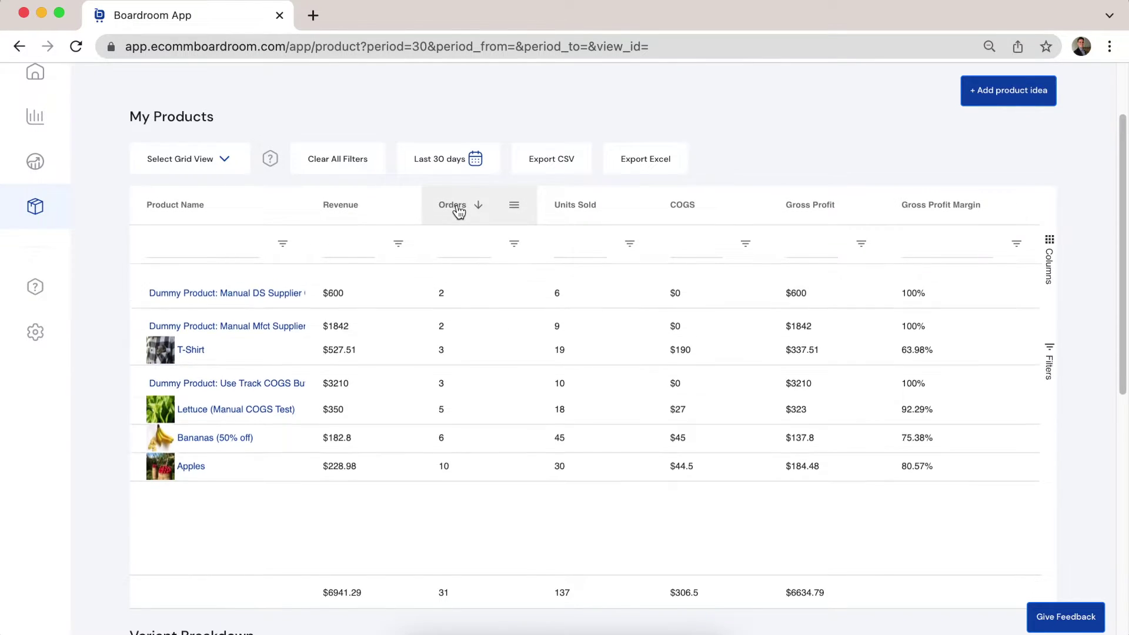
click(591, 216)
click(591, 216)
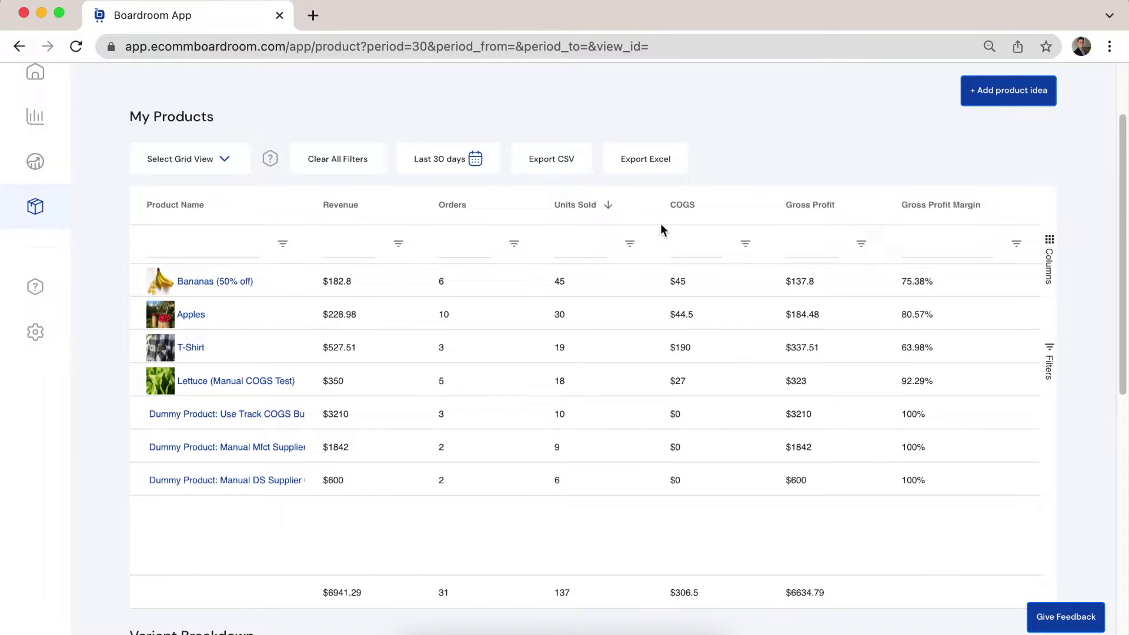
- Add the Product Type column to the My Products grid and bring it into view
click(1052, 275)
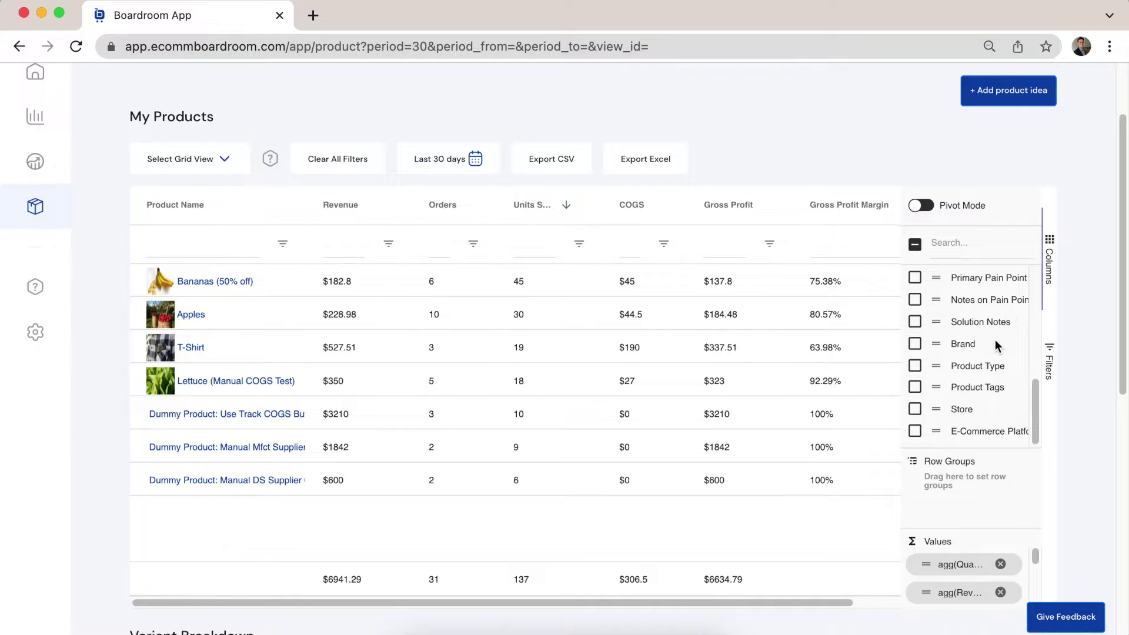
scroll(991, 347, up, 5)
scroll(991, 341, up, 3)
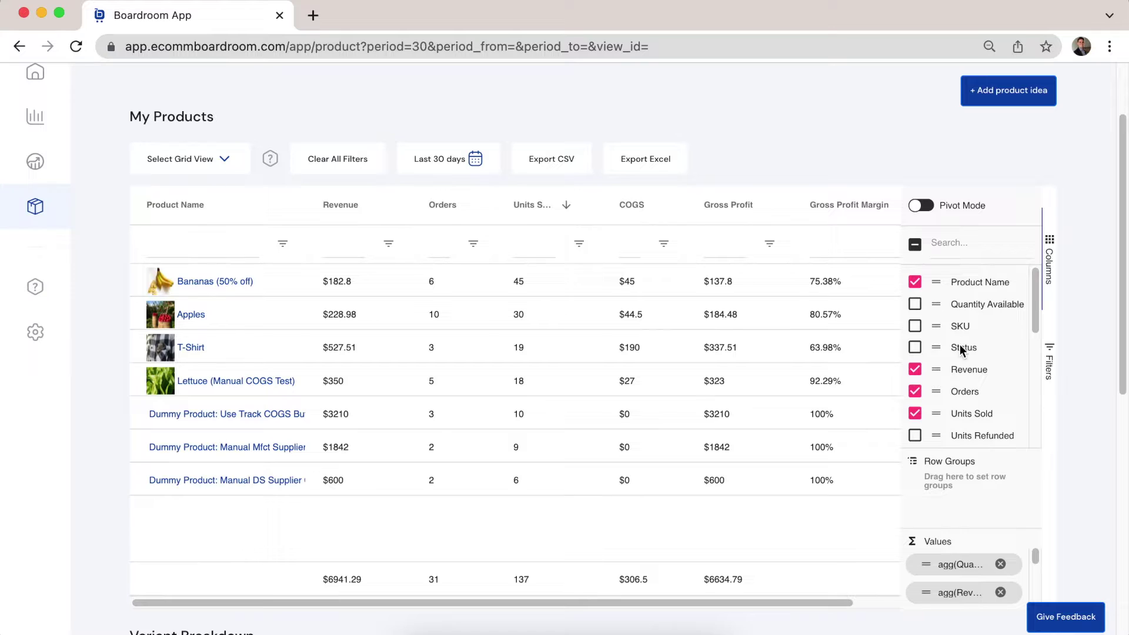
scroll(975, 330, down, 10)
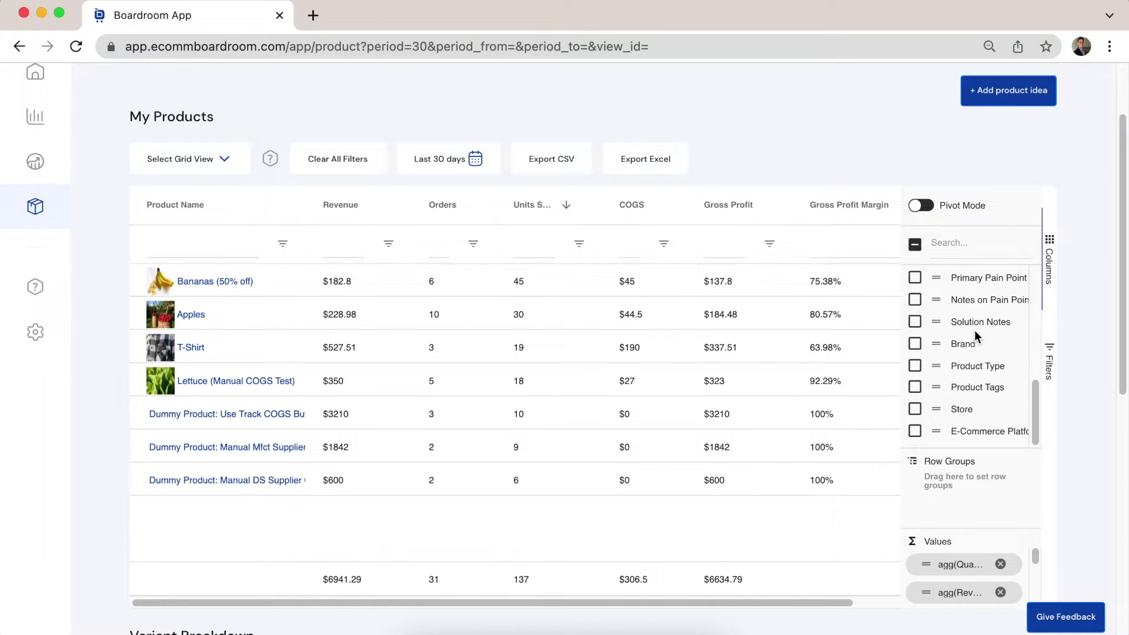
click(917, 366)
drag(741, 602, 888, 596)
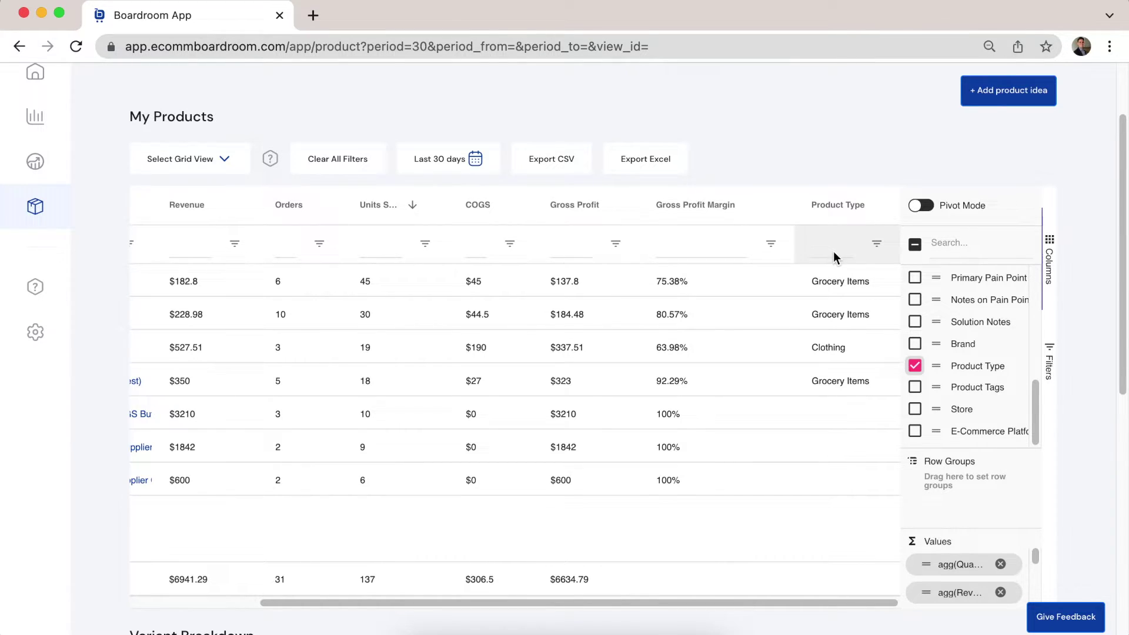
- Examine the available filter values for Product Tags and Product Type in the My Products grid, and collapse the filter list
click(1050, 364)
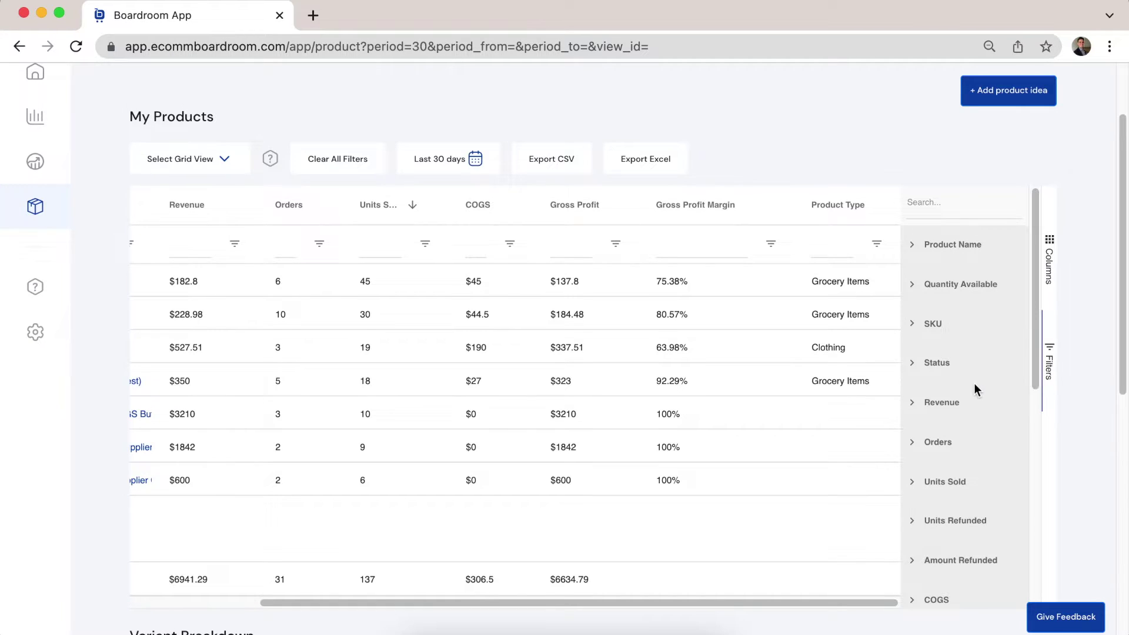
scroll(965, 376, down, 10)
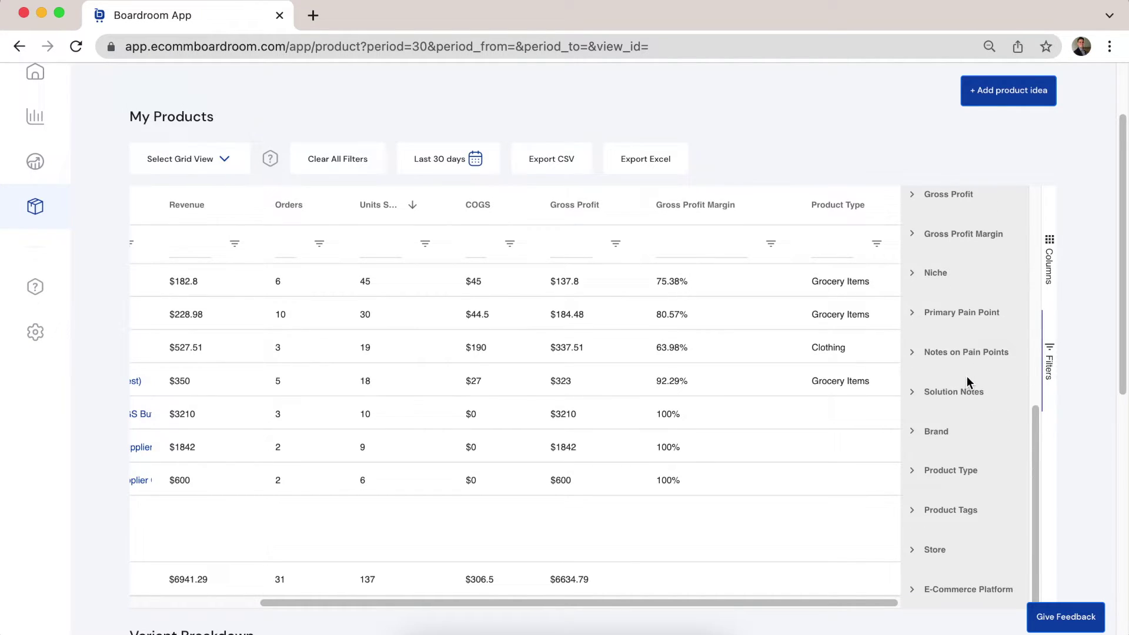
click(924, 517)
scroll(980, 479, down, 3)
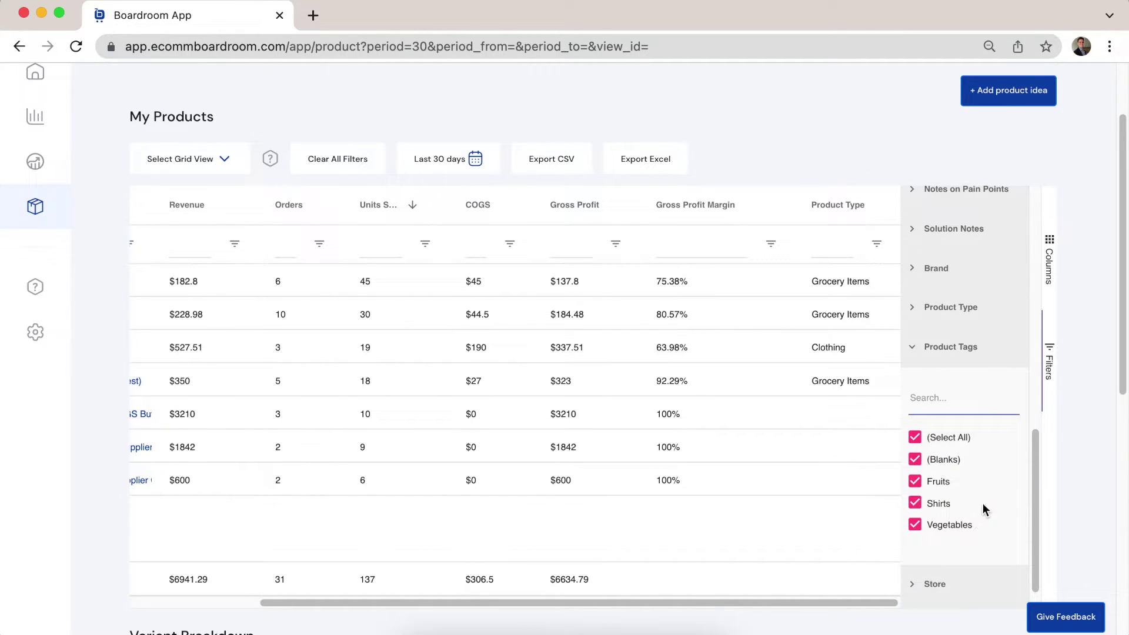
click(915, 306)
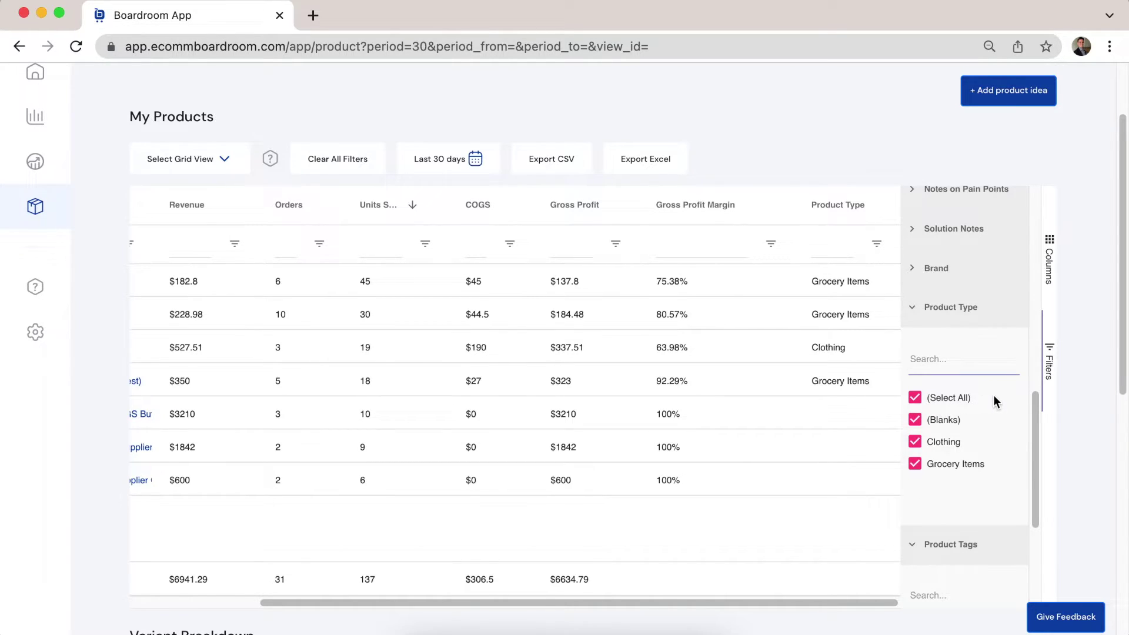
click(1049, 360)
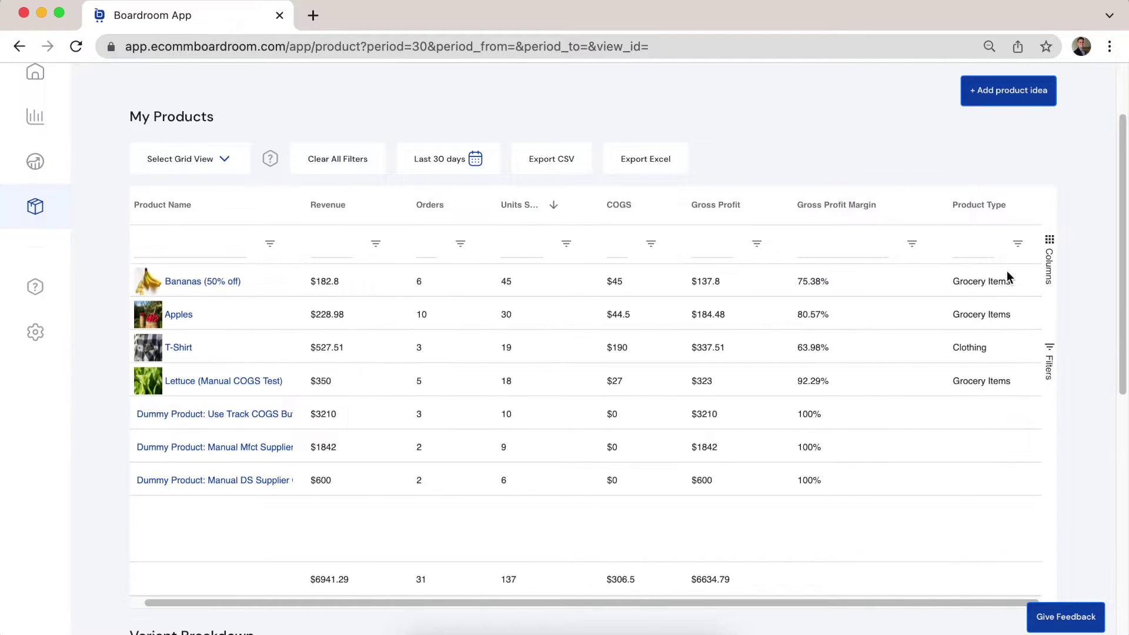
- Filter the My Products grid by Product Type so only Grocery Items are included
click(974, 248)
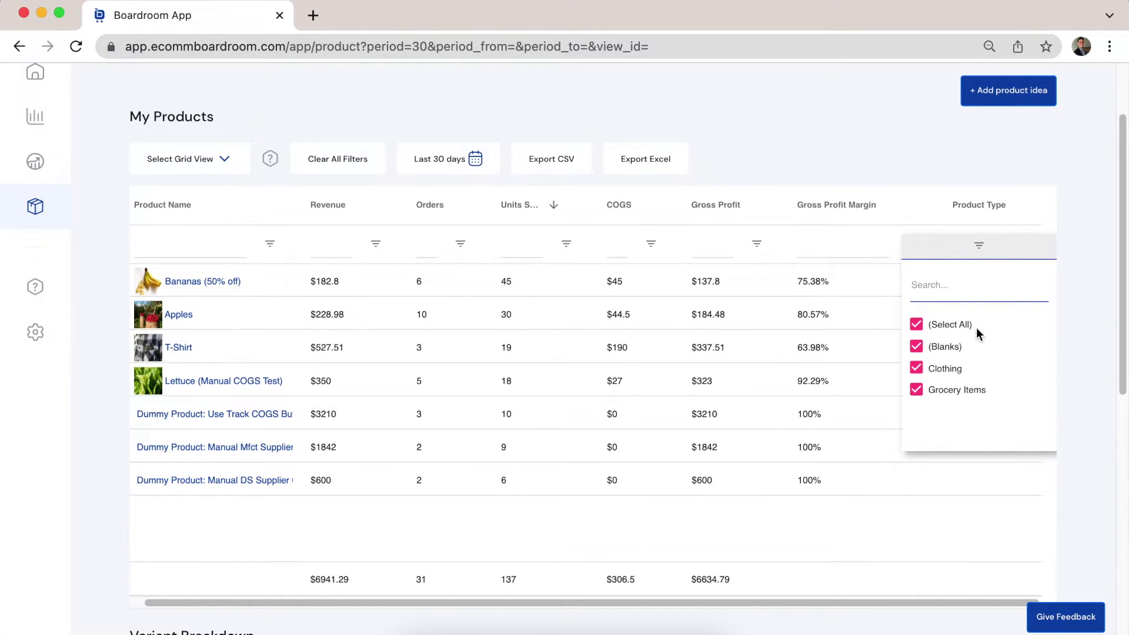
click(918, 325)
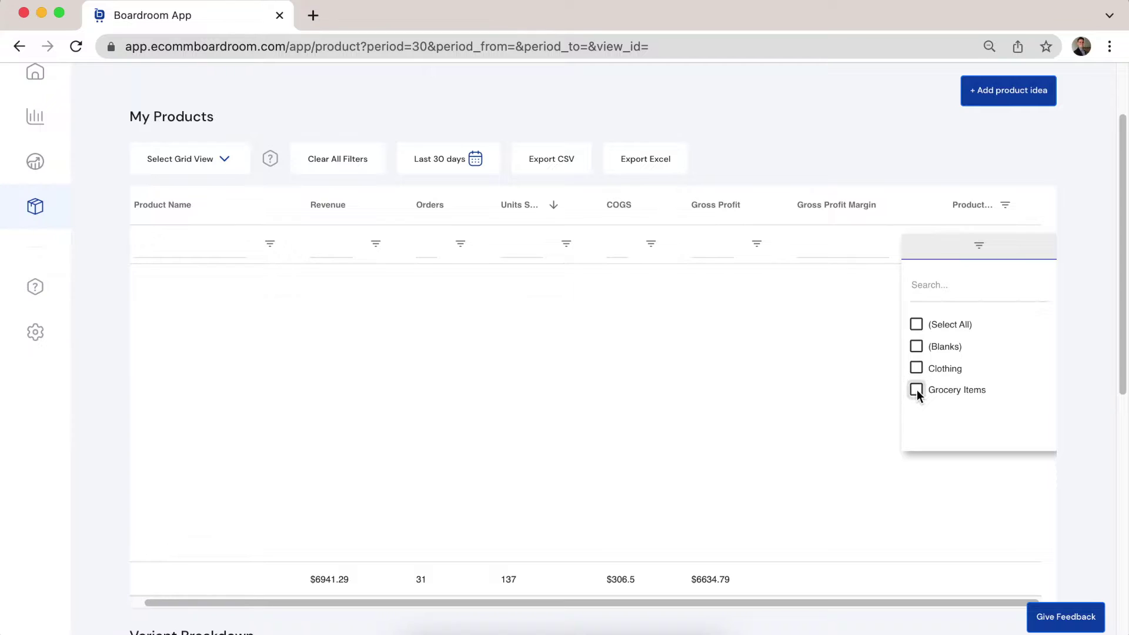
click(917, 390)
click(1051, 150)
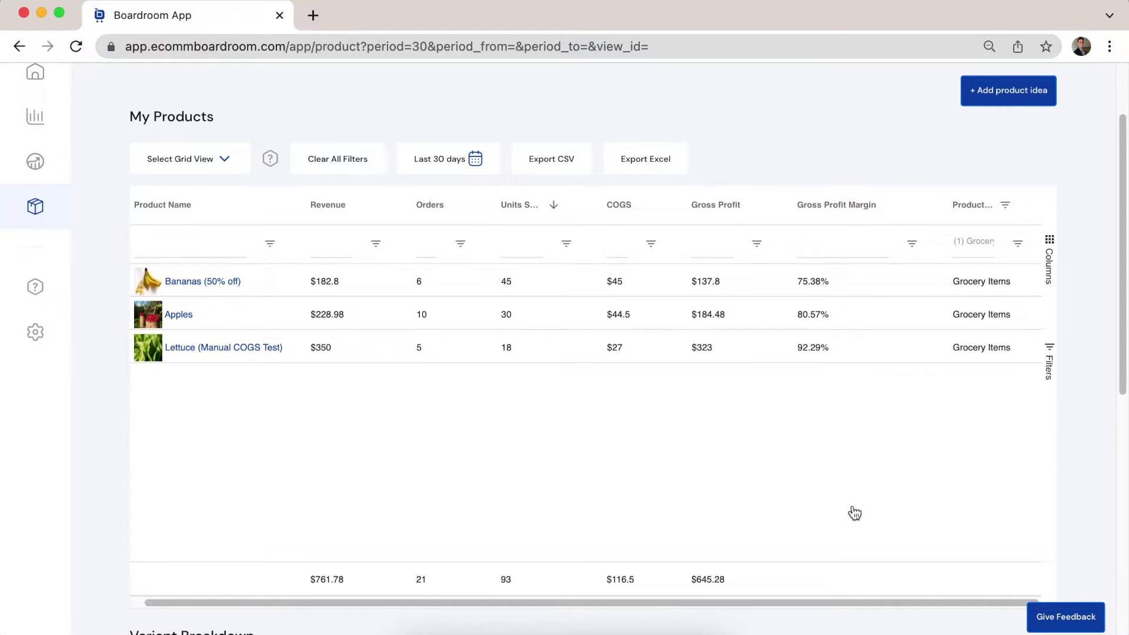
- Filter the Revenue column of the My Products grid to values greater than 200
drag(825, 603, 752, 609)
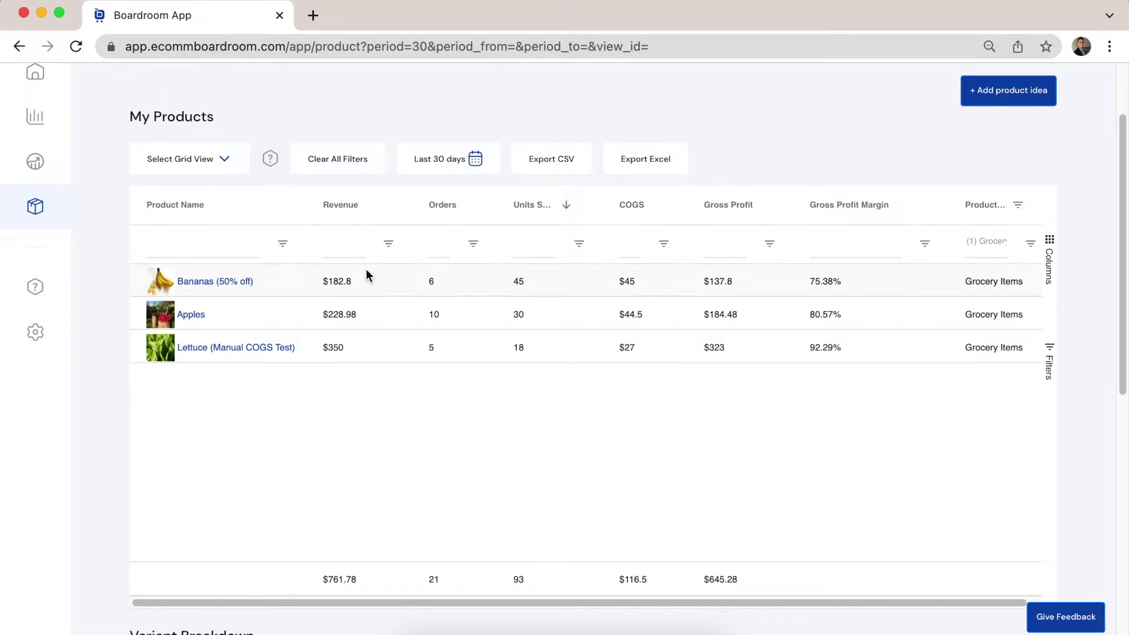
click(348, 243)
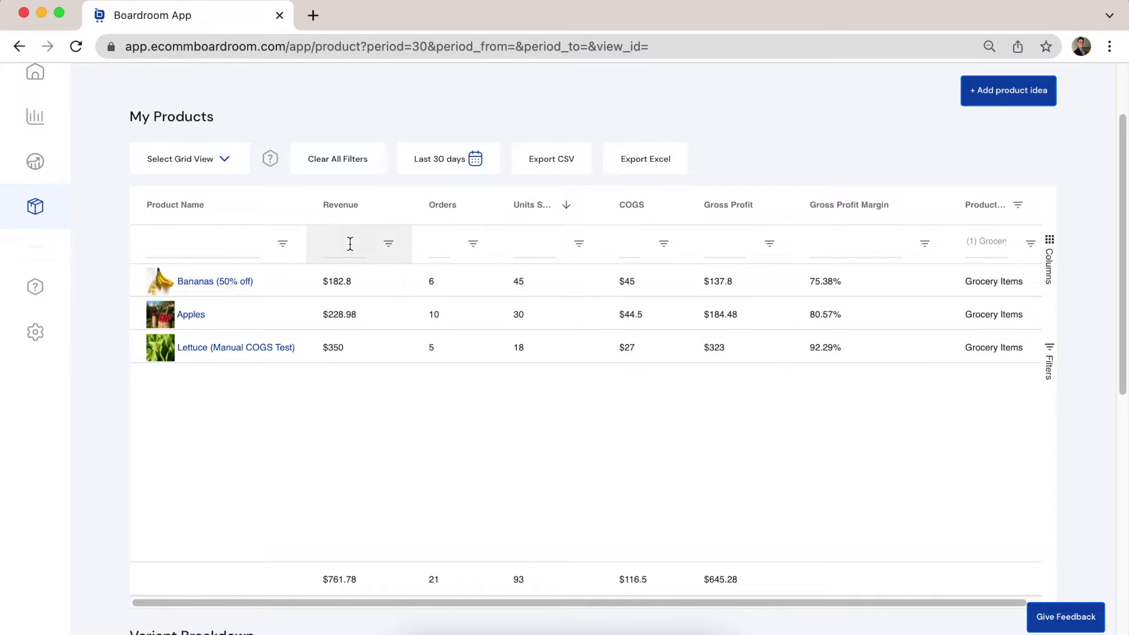
click(388, 246)
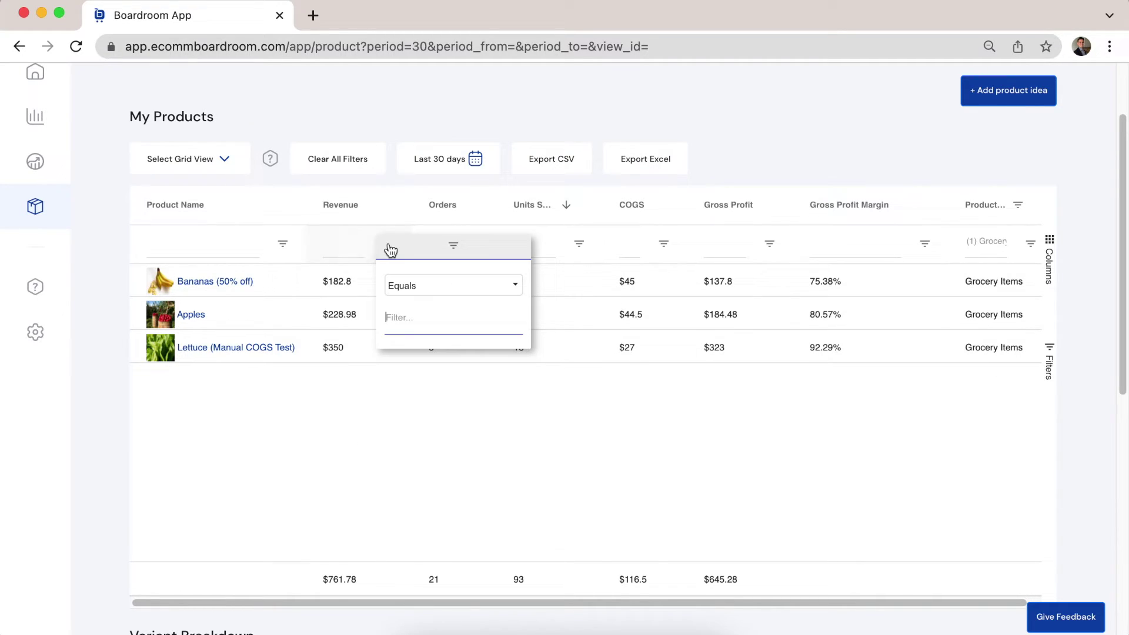
click(444, 287)
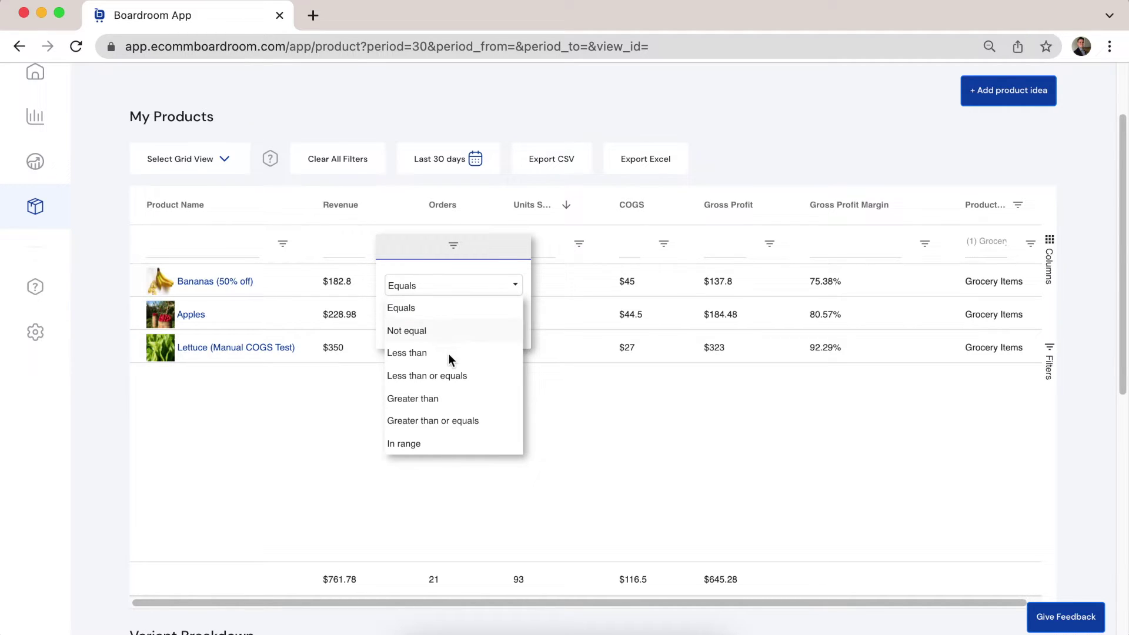
click(426, 400)
click(418, 319)
text(200)
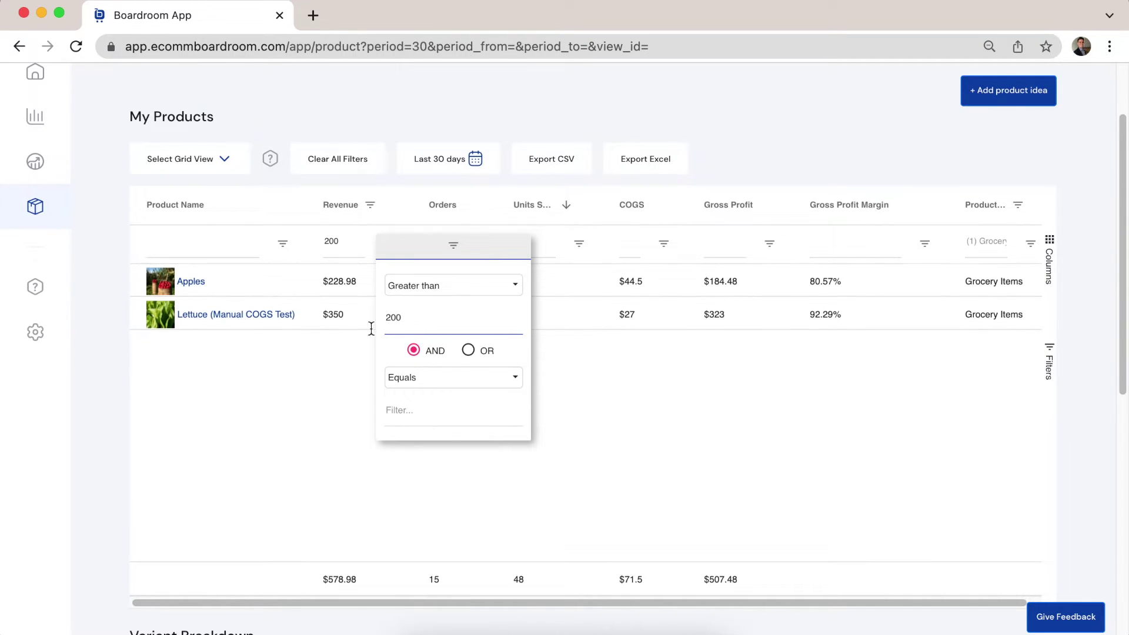
click(292, 386)
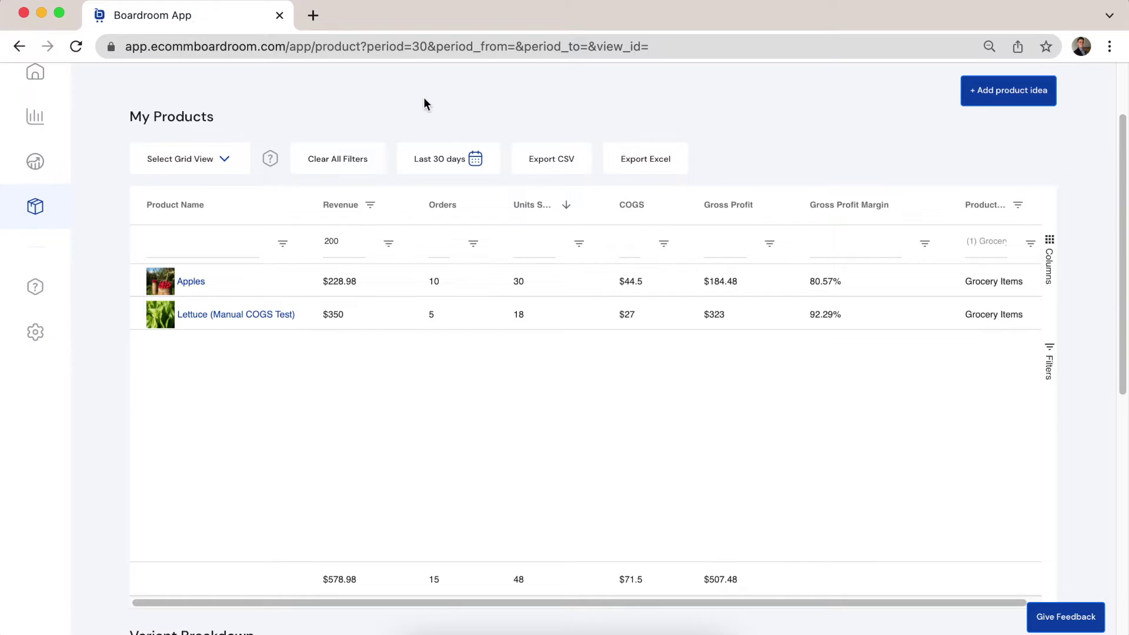
- Examine the custom date period option and its start-date calendar for the My Products grid, and close it without choosing dates
click(480, 167)
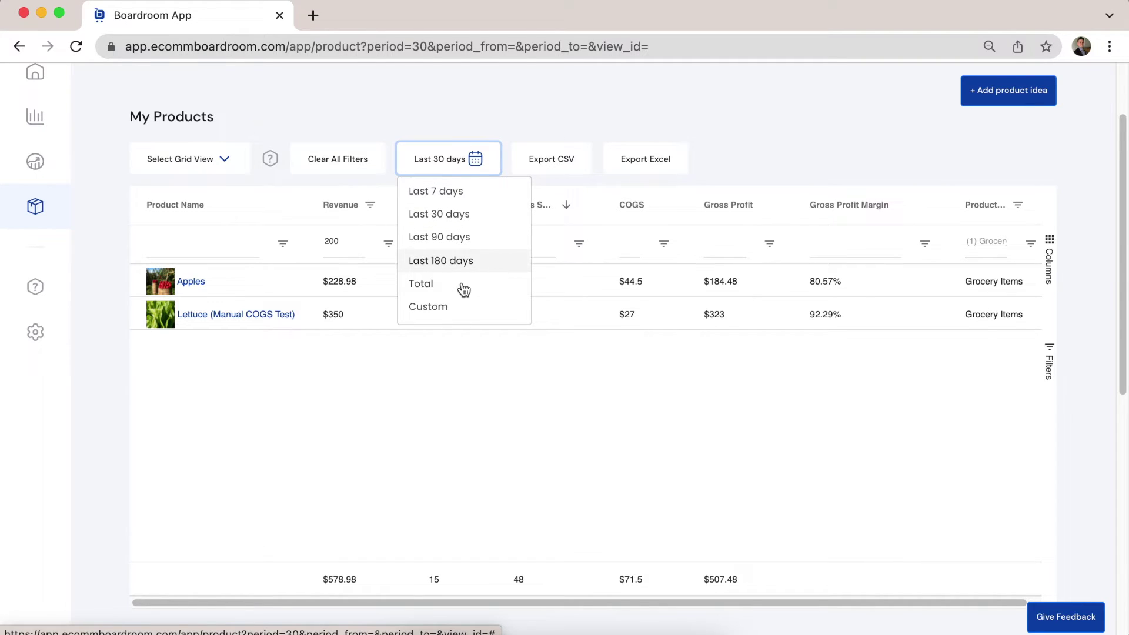
click(453, 306)
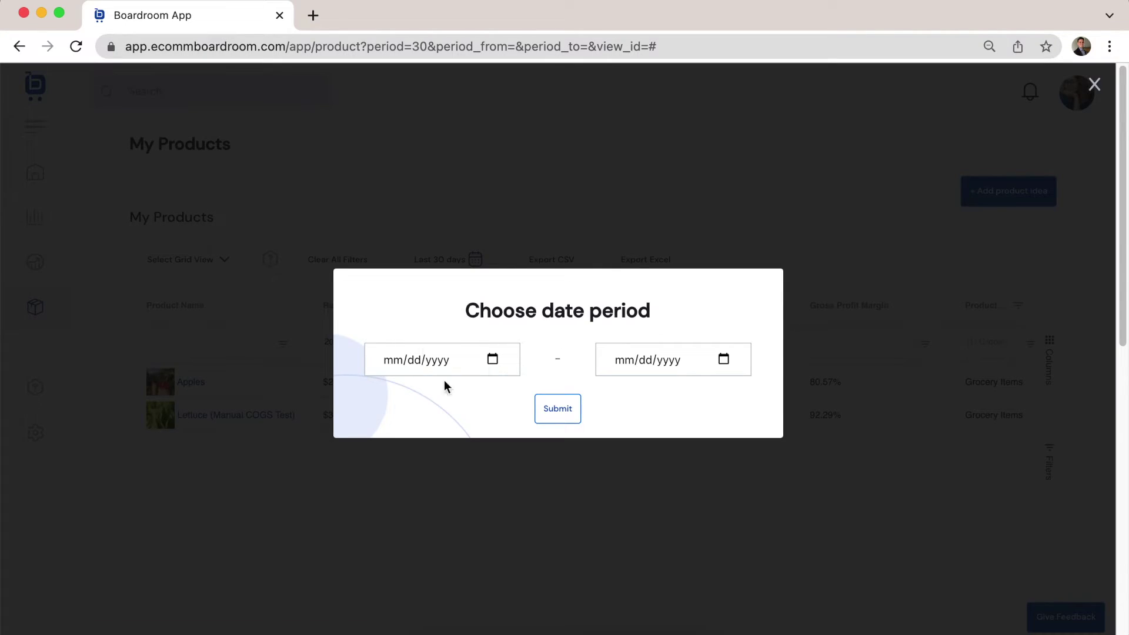
click(496, 363)
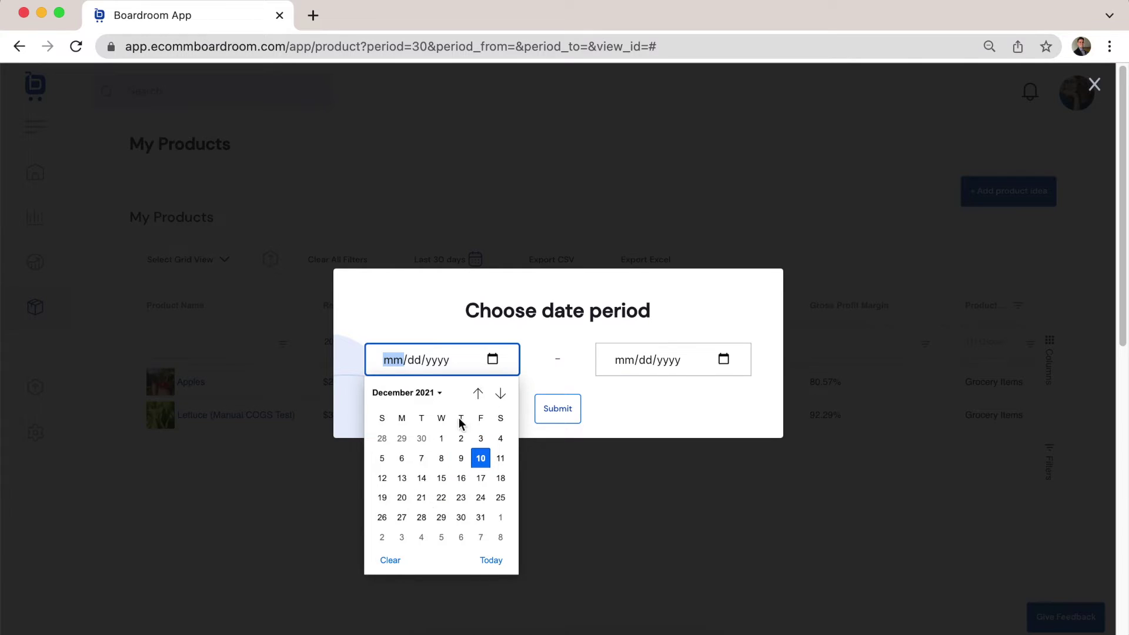
click(1094, 84)
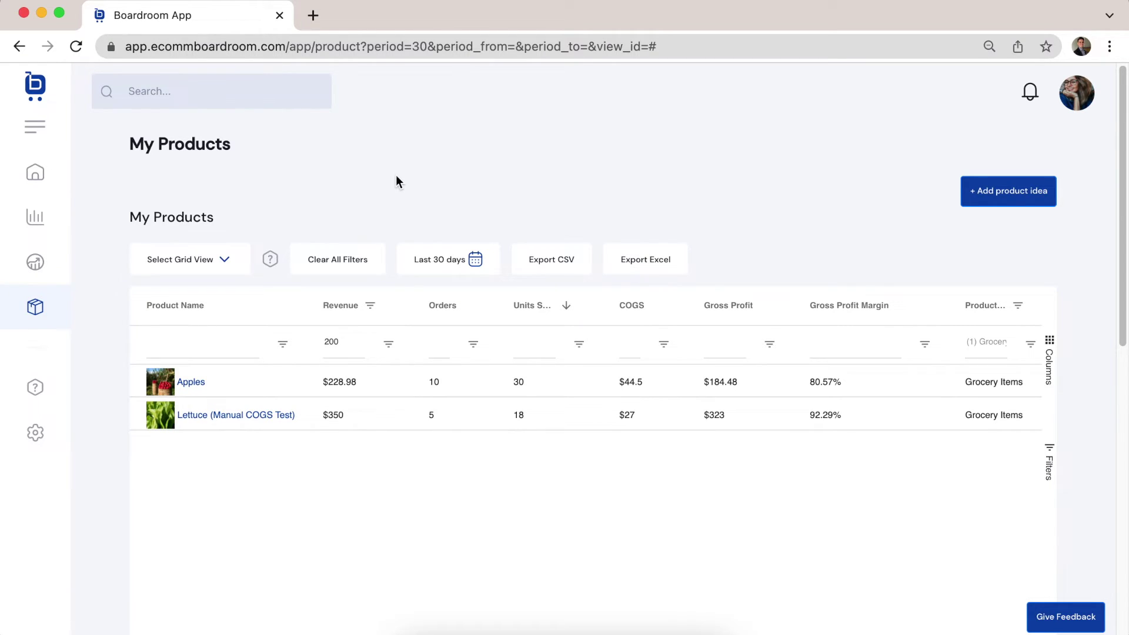
- Save the current My Products grid setup as a new view named "Grocery Items with more than $200 in sales"
click(224, 264)
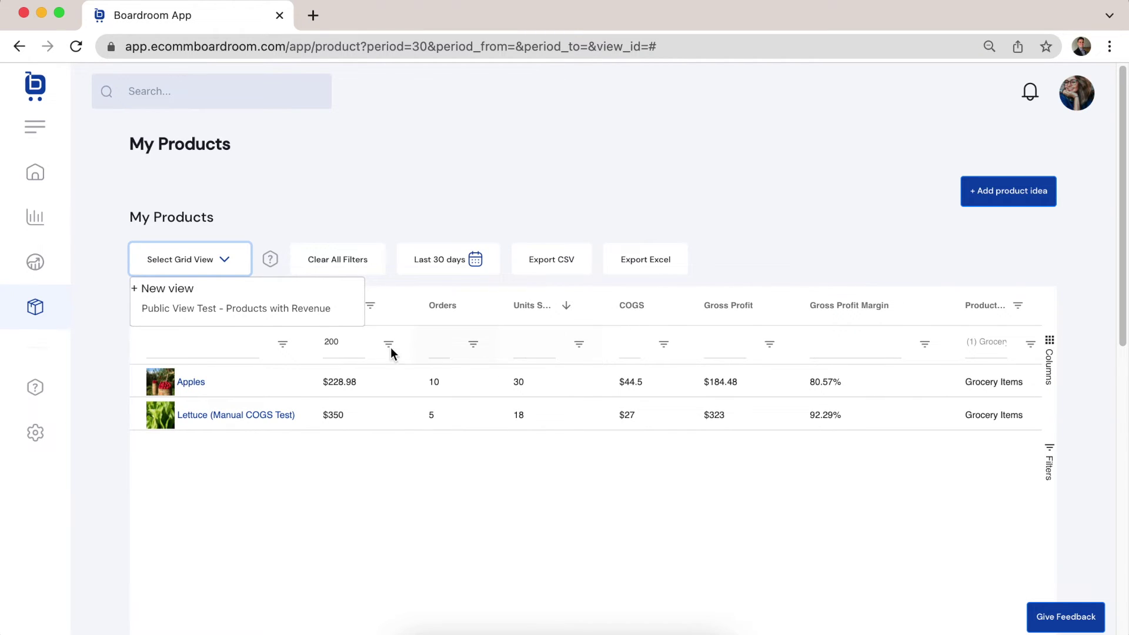
click(176, 289)
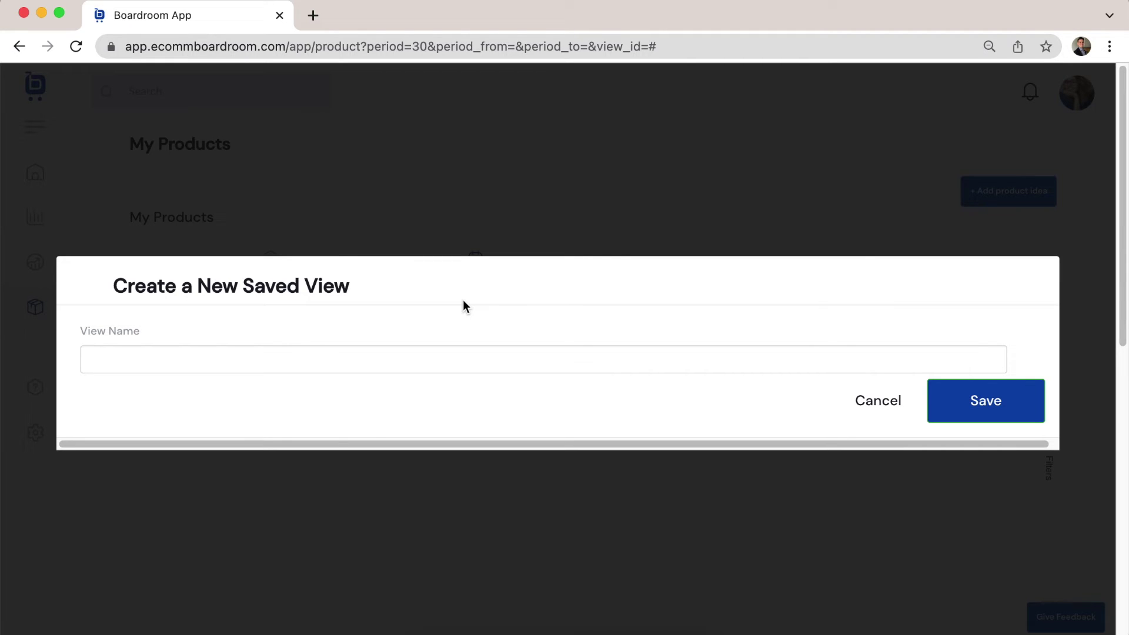
click(329, 358)
text(Gro)
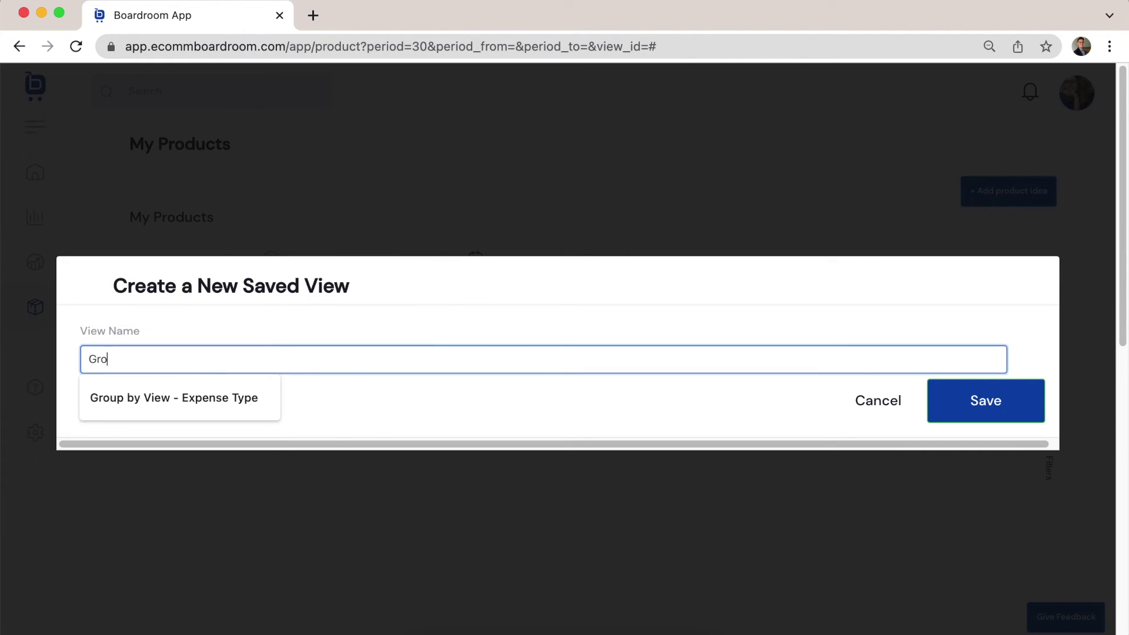
text(cery Items with)
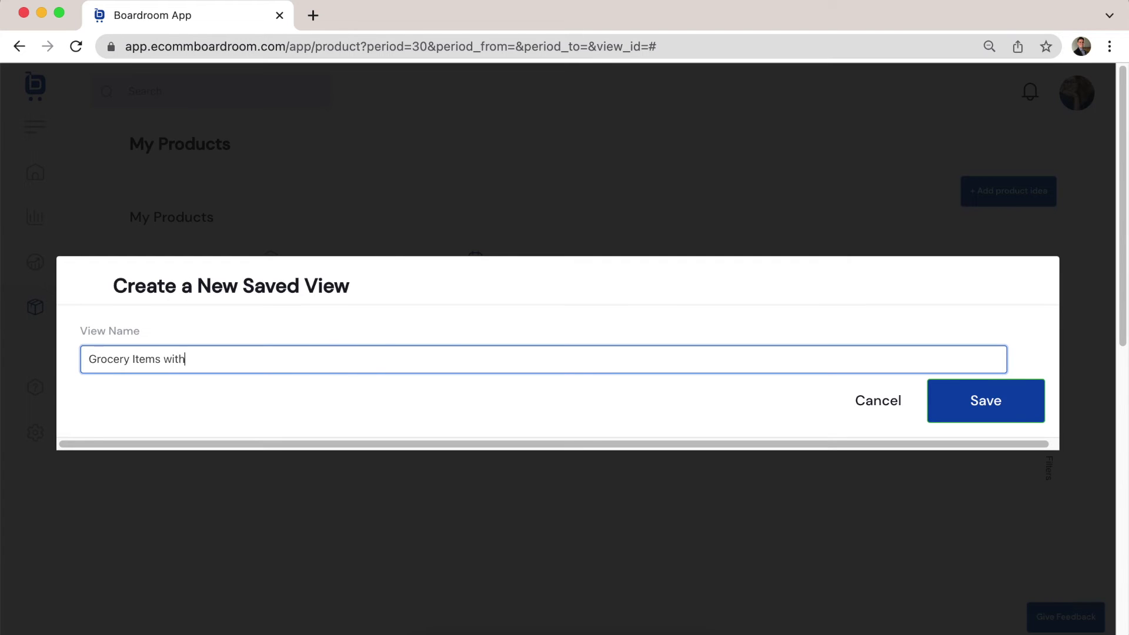
text( more than $200 in sales)
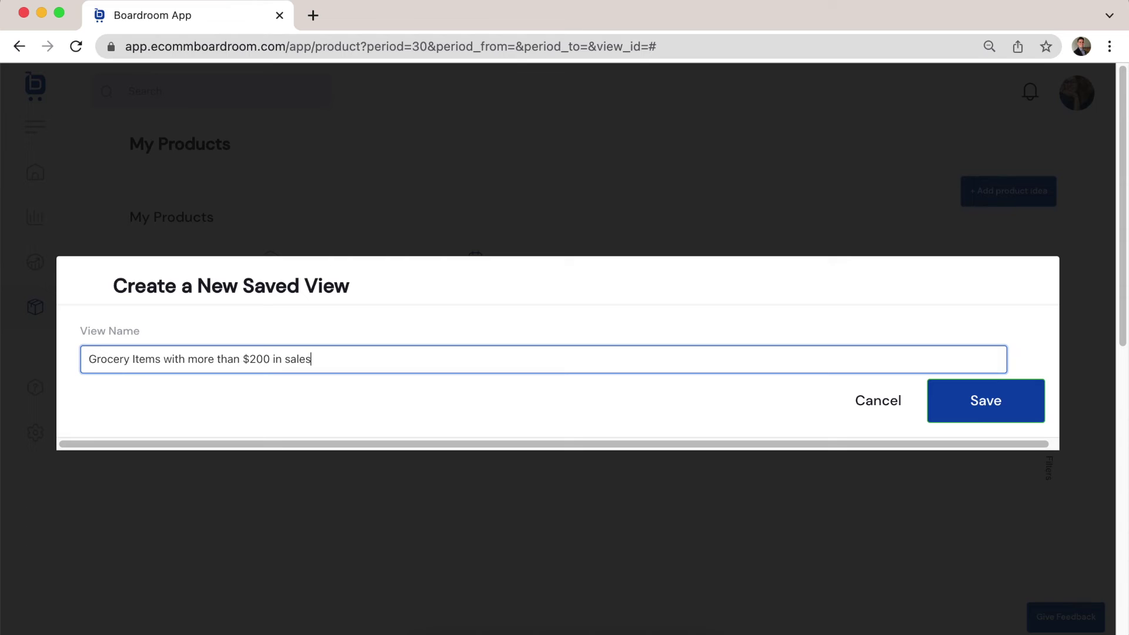
click(991, 411)
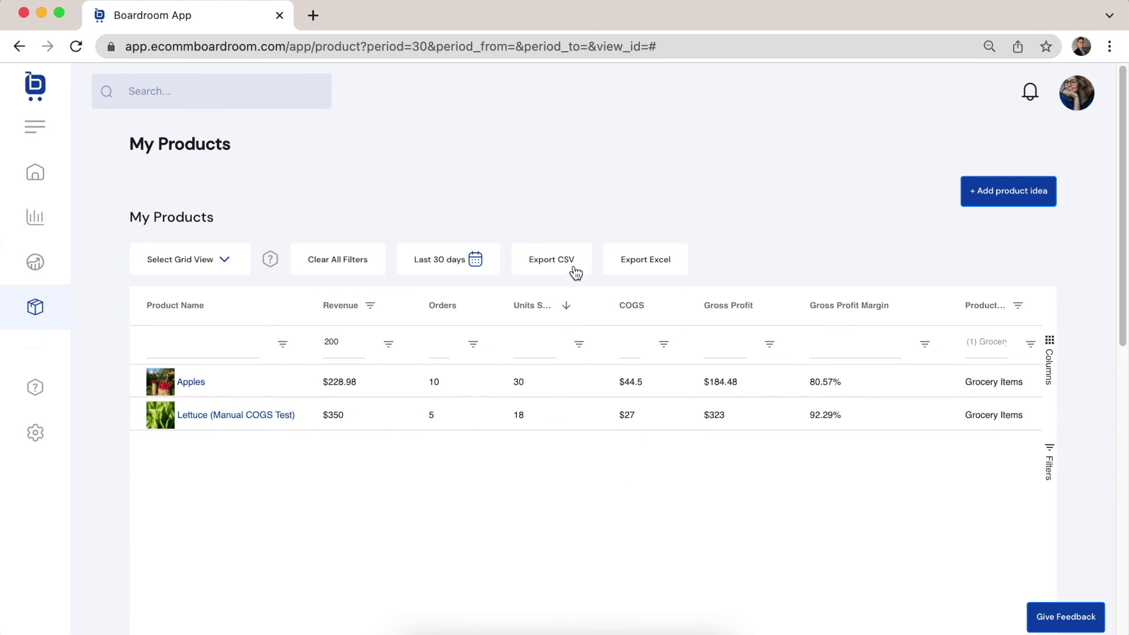
- Export the filtered My Products grid to Excel and open the downloaded export file
click(662, 263)
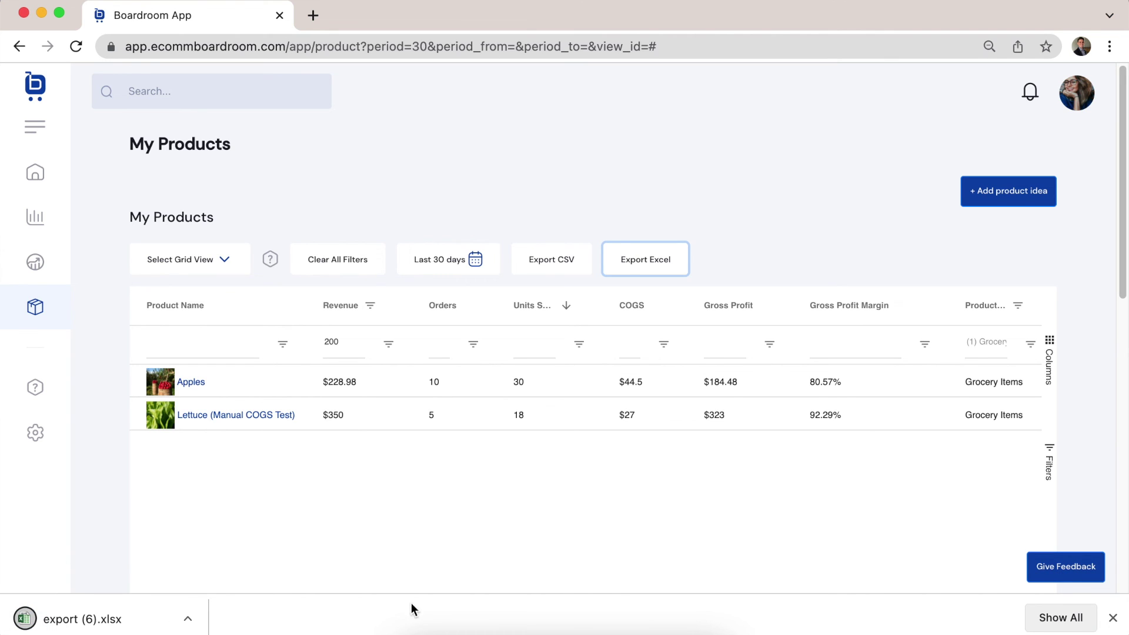
click(83, 631)
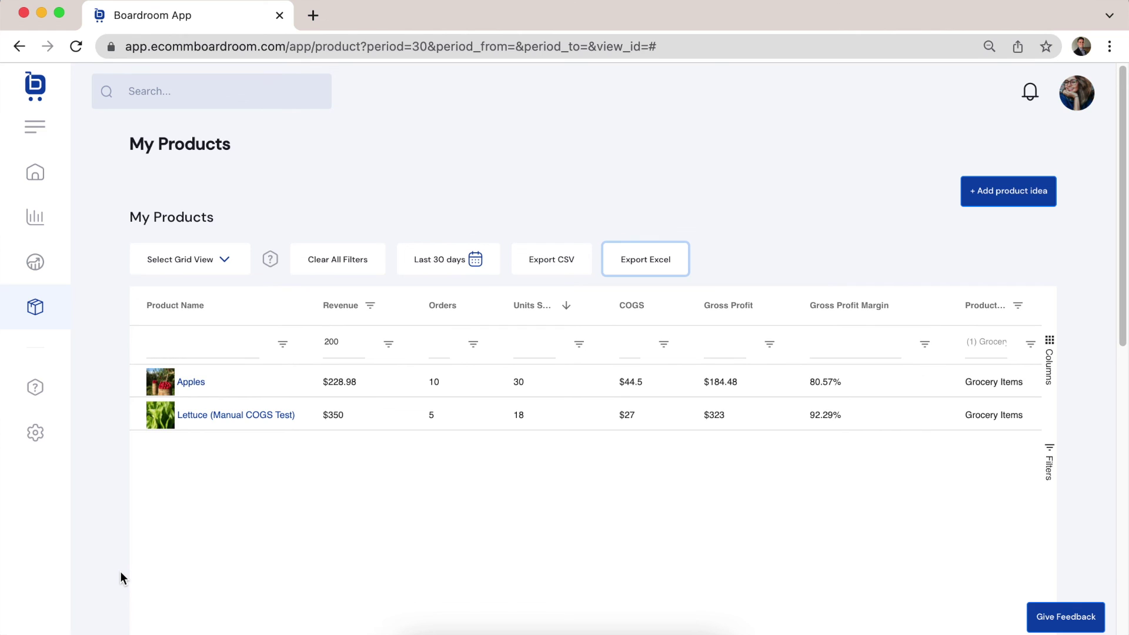